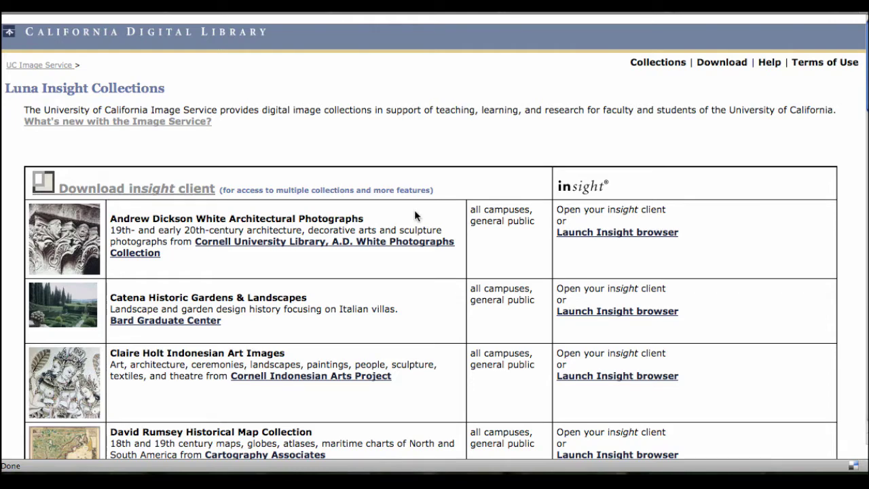
Review the full list of image collections on the Luna Insight Collections page.
scroll(414, 210, down, 3)
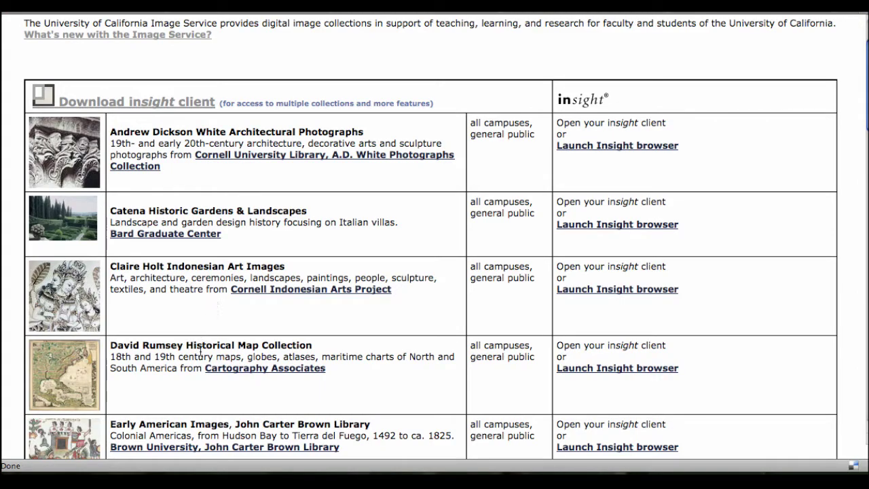
scroll(424, 352, down, 12)
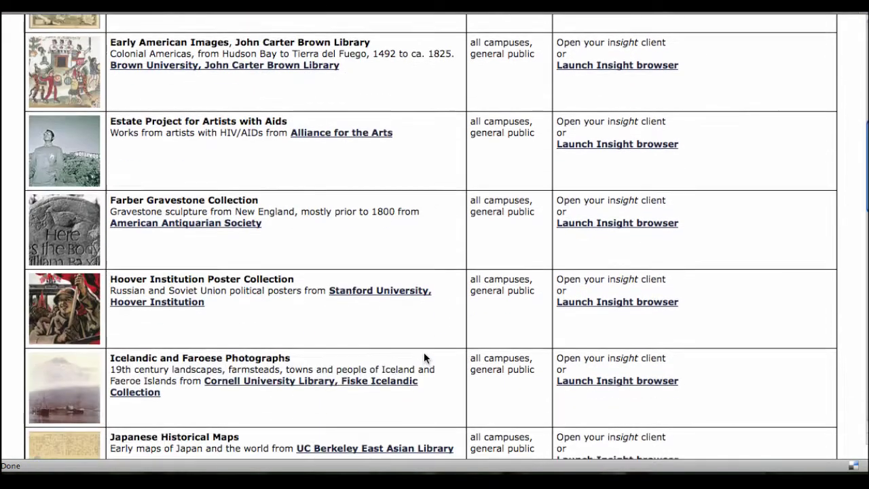
scroll(424, 352, down, 8)
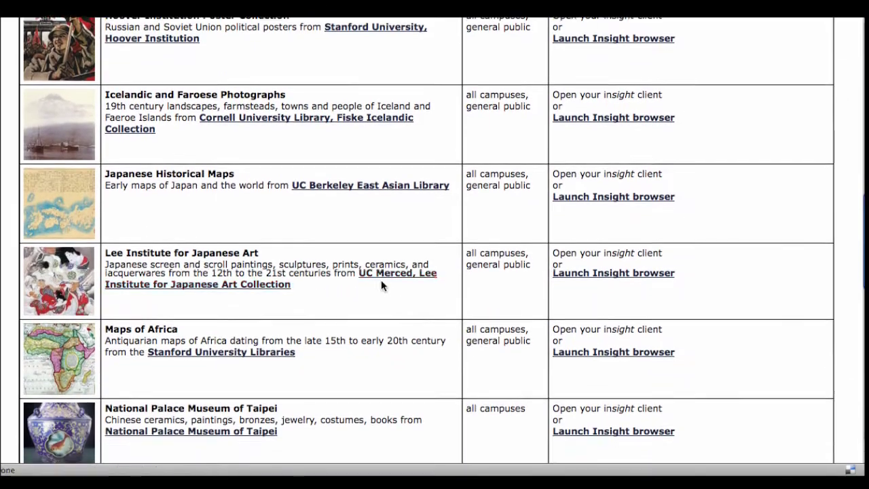
scroll(381, 281, down, 10)
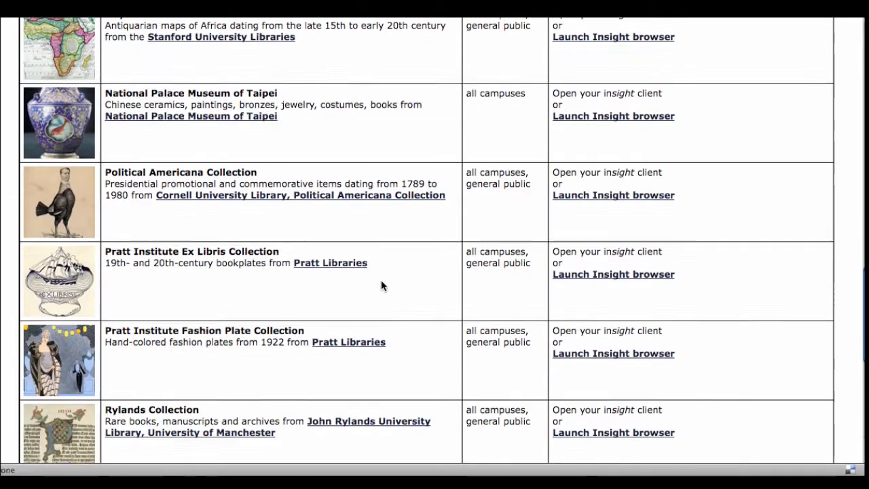
scroll(381, 285, down, 7)
scroll(381, 286, up, 20)
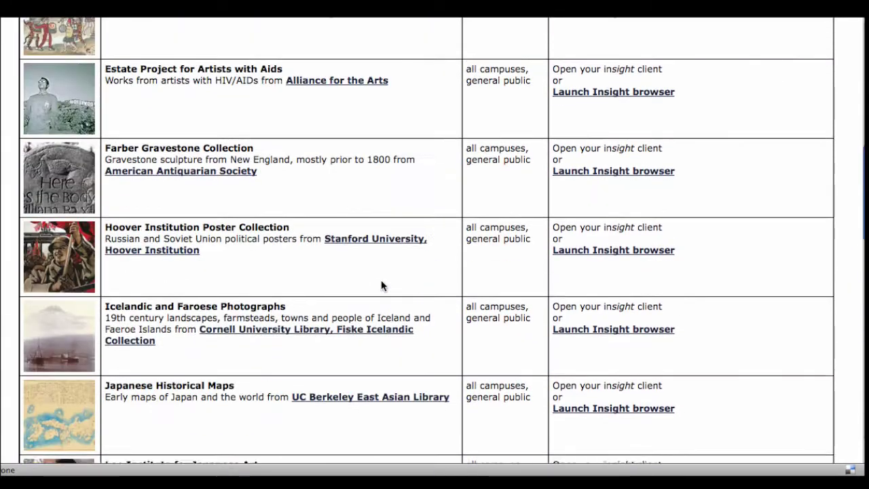
scroll(381, 285, up, 20)
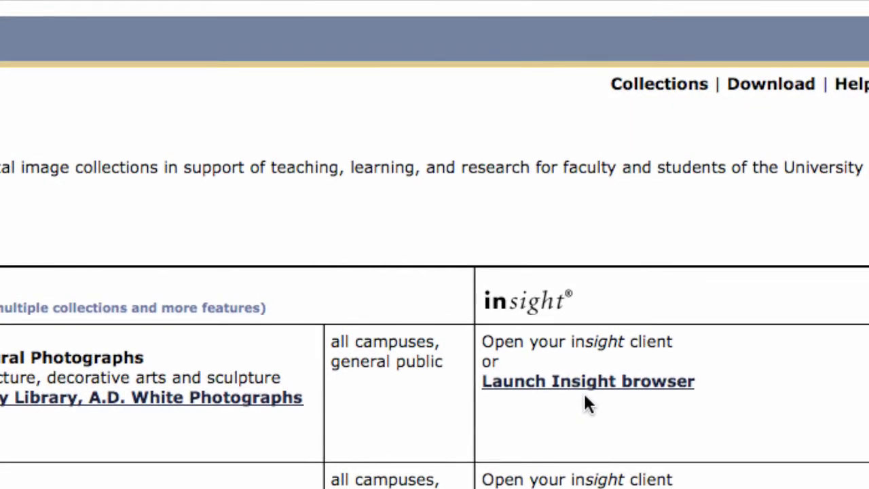
Open the Insight client download page from imageservice.cdlib.org and launch the Insight 5.6 client.
click(230, 44)
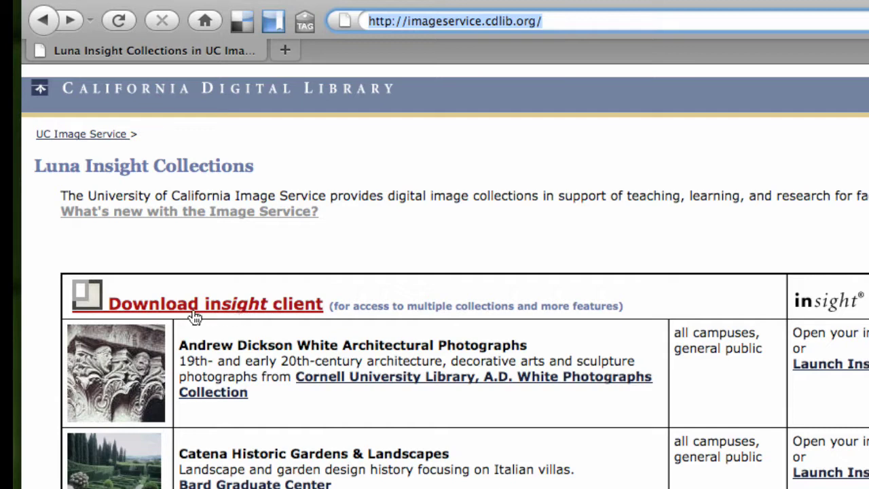
click(227, 318)
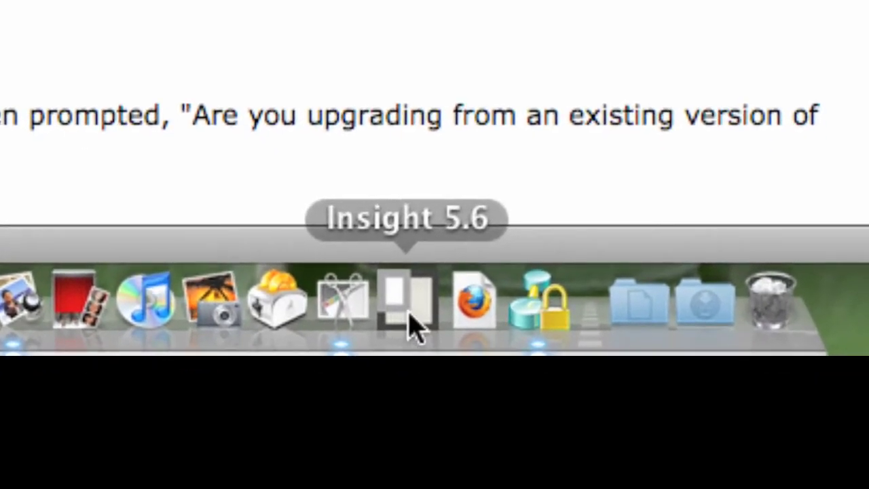
click(410, 319)
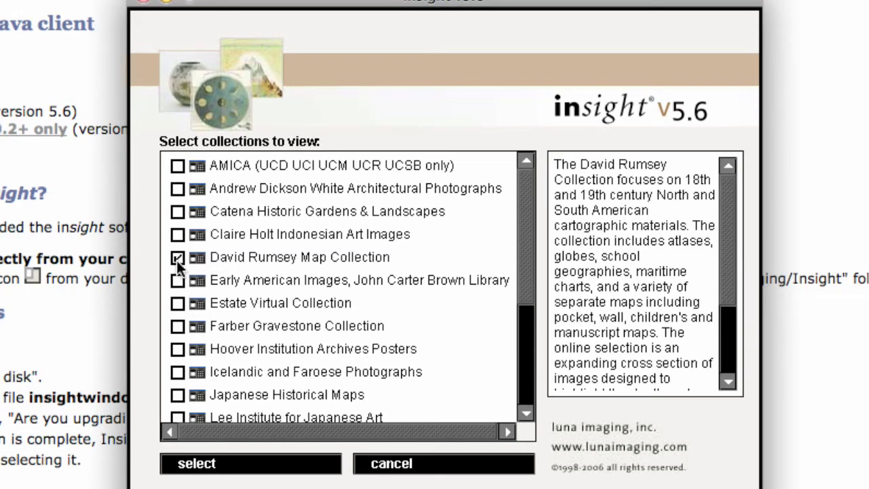
Exclude the David Rumsey Map Collection and open Japanese Historical Maps, National Palace Museum of Taipei and Lee Institute for Japanese Art.
click(177, 259)
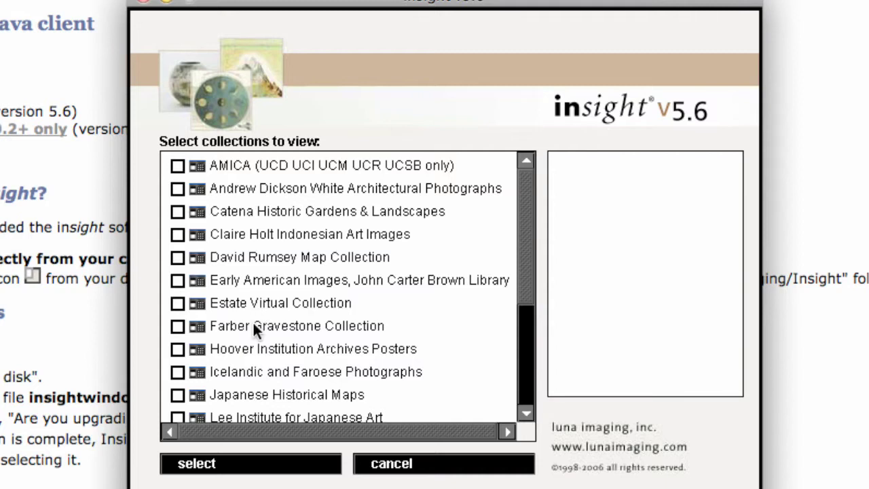
scroll(253, 320, down, 3)
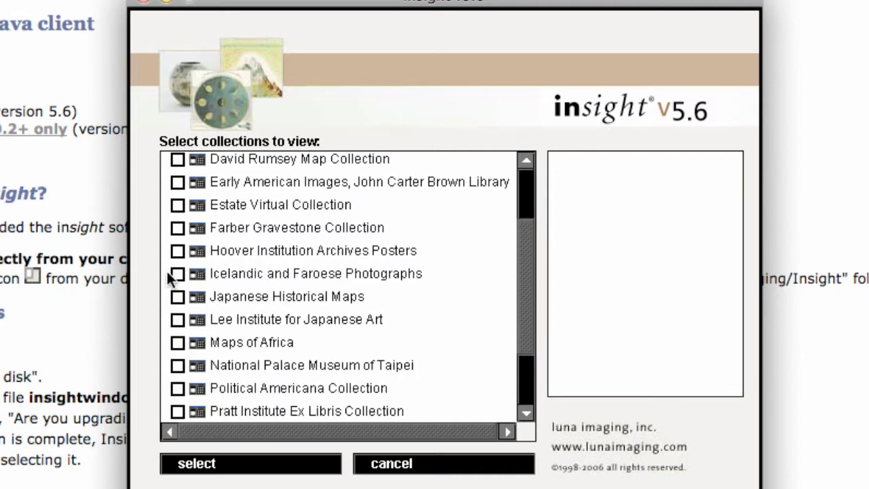
click(178, 297)
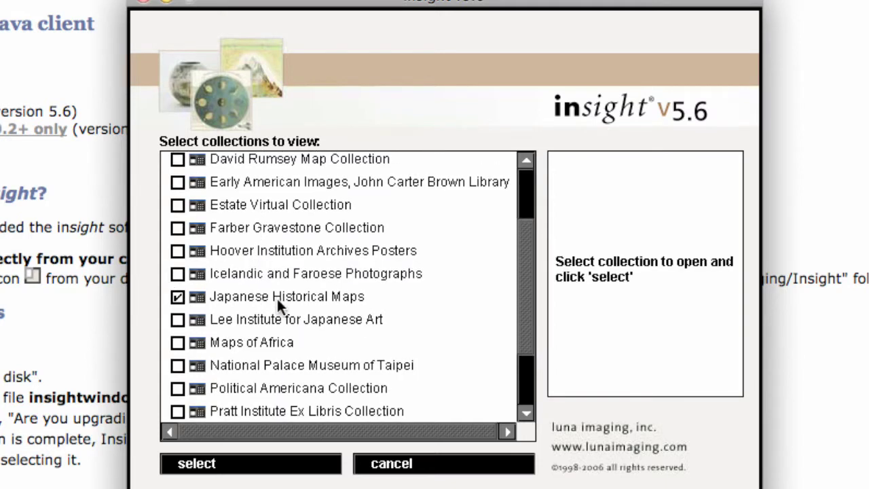
scroll(279, 305, down, 2)
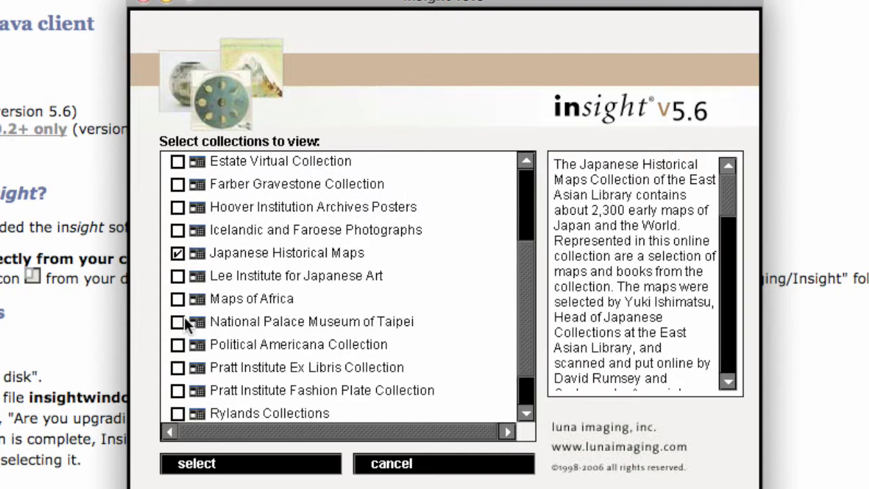
click(178, 322)
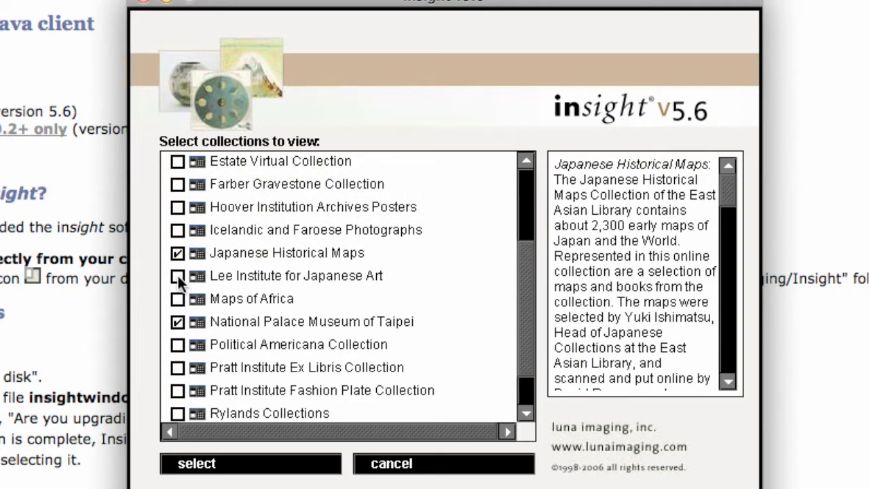
click(178, 275)
click(225, 467)
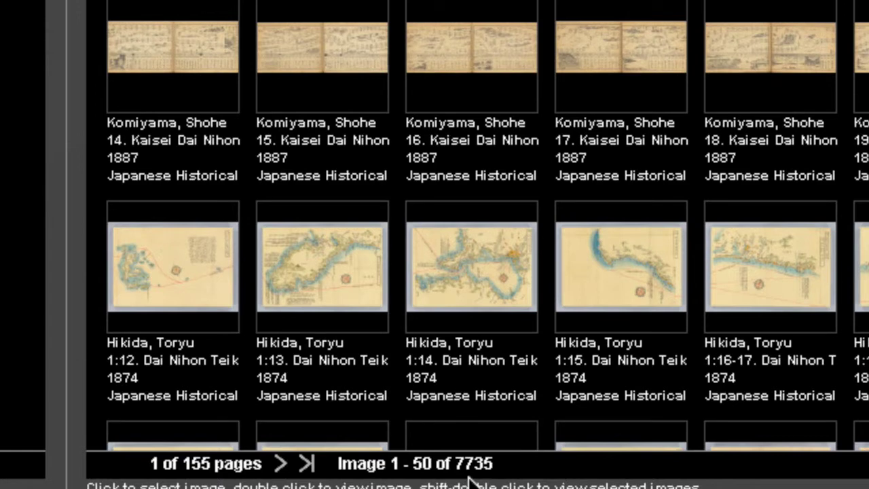
Browse two pages forward through the thumbnails and search the opened collections by keyword for "prints".
click(281, 463)
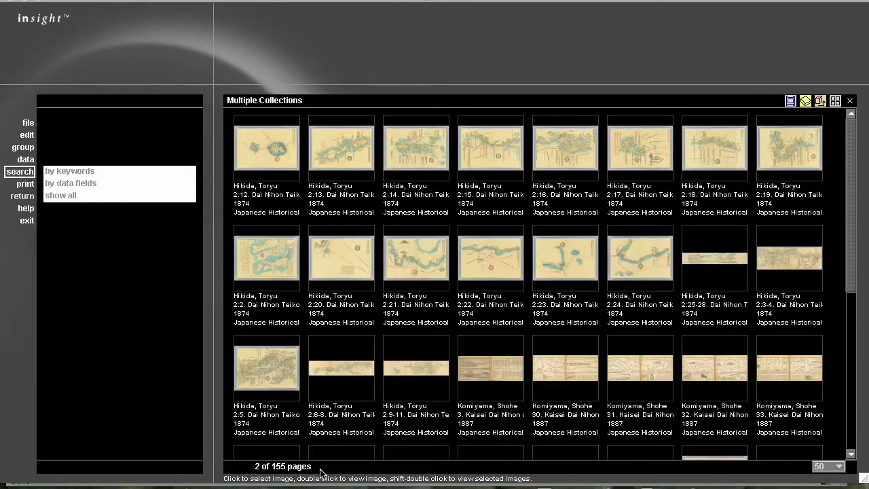
click(320, 467)
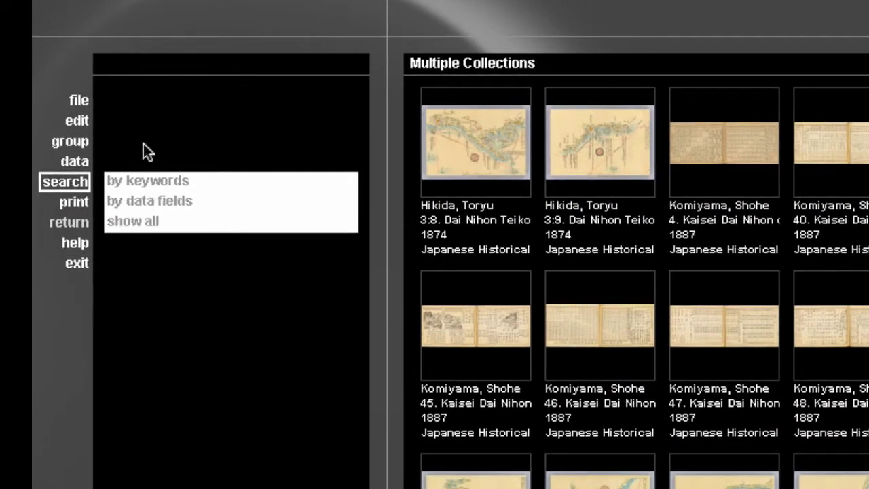
click(156, 181)
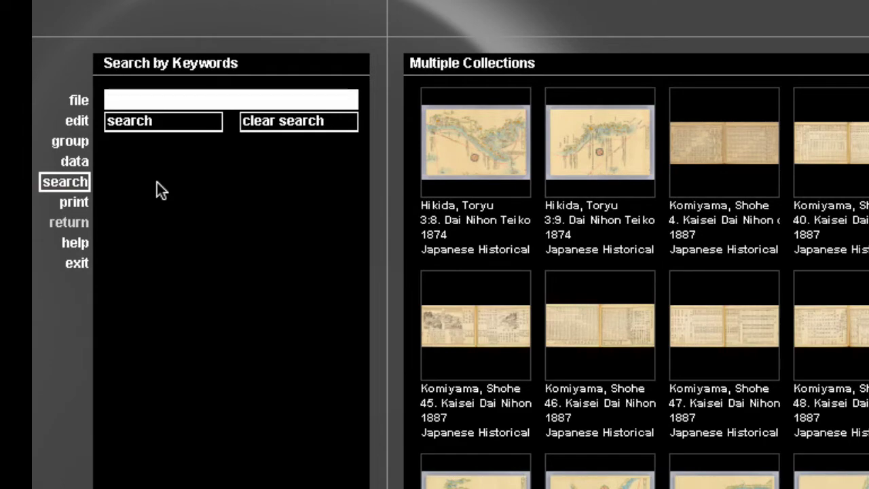
text(prints)
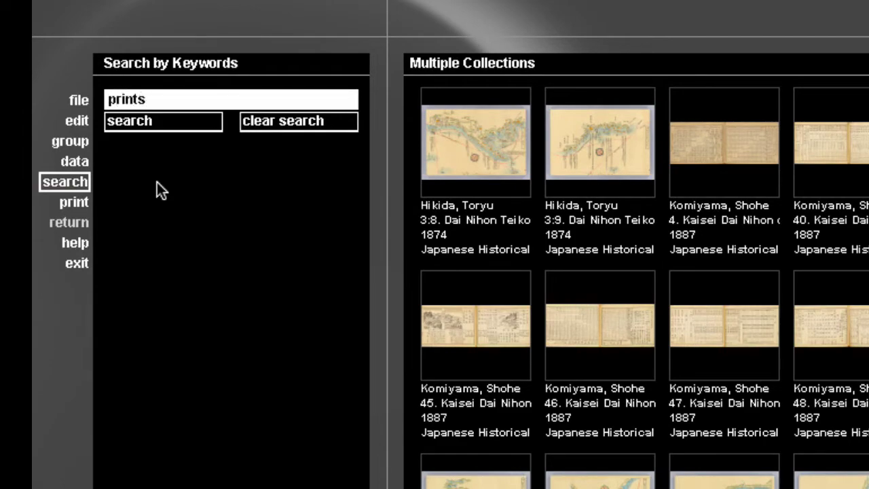
click(119, 123)
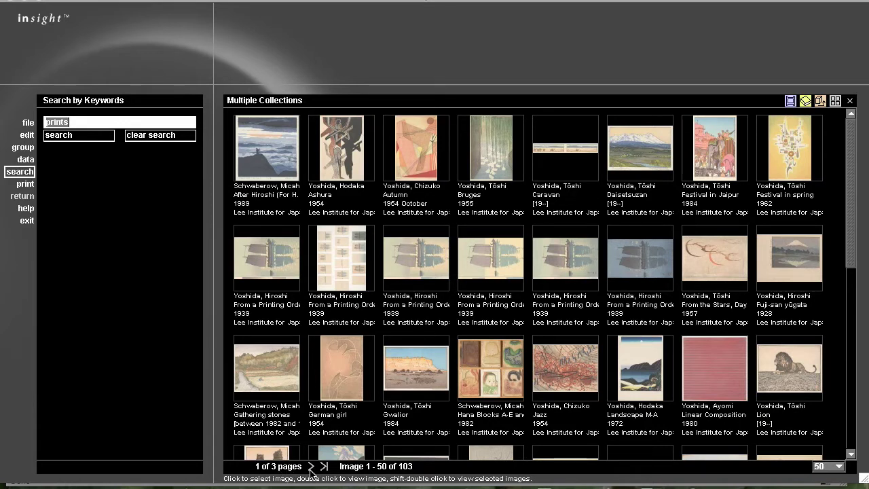
Select the Hana Blocks A-E and Final Print thumbnail and read through its descriptive data.
click(488, 372)
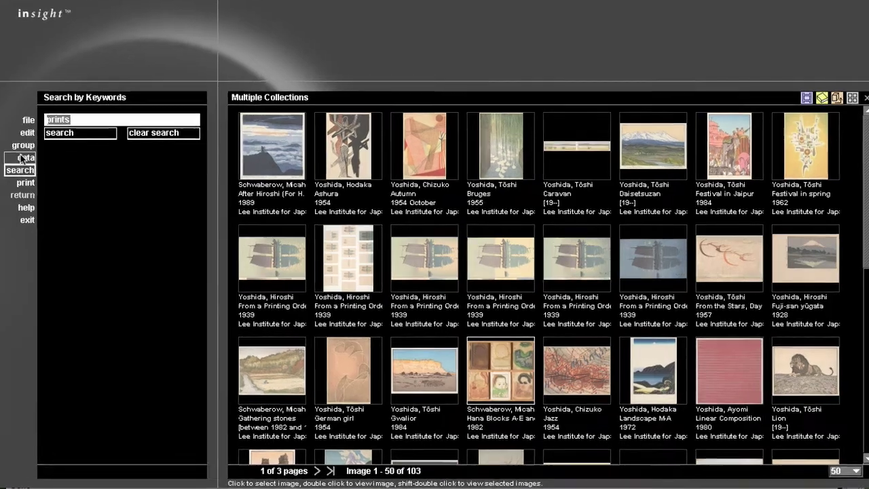
click(24, 158)
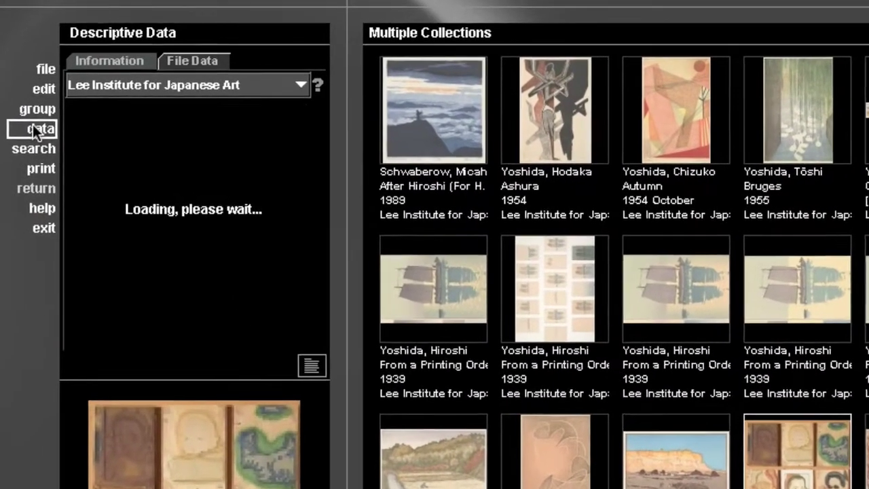
scroll(277, 183, down, 5)
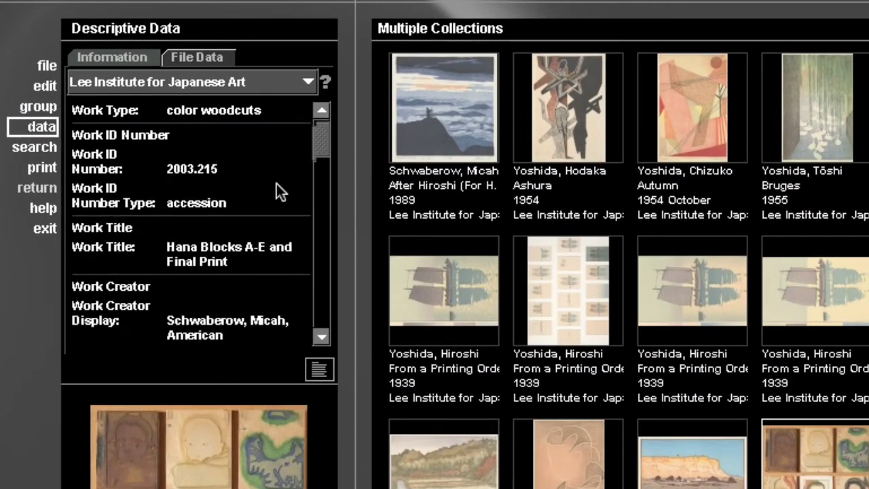
scroll(277, 217, down, 5)
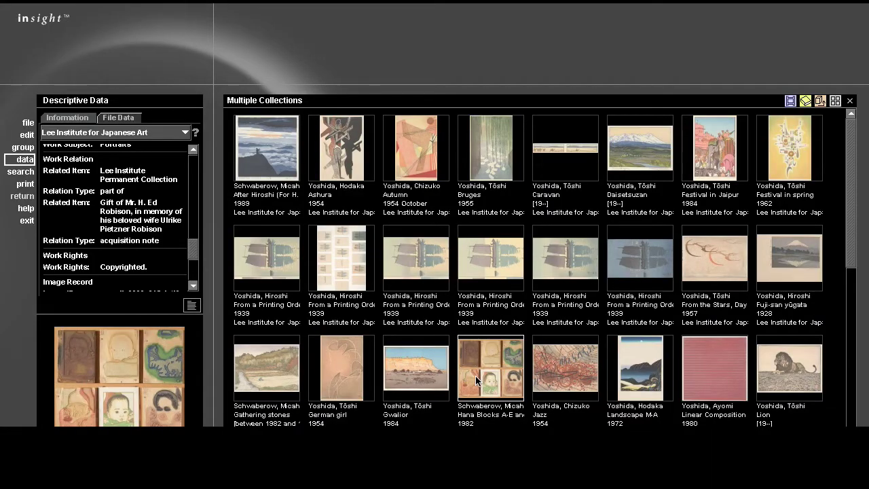
Inspect the Hana Blocks image maximized and zoomed in around the baby portrait, closing it and returning to the thumbnails when done.
double_click(475, 376)
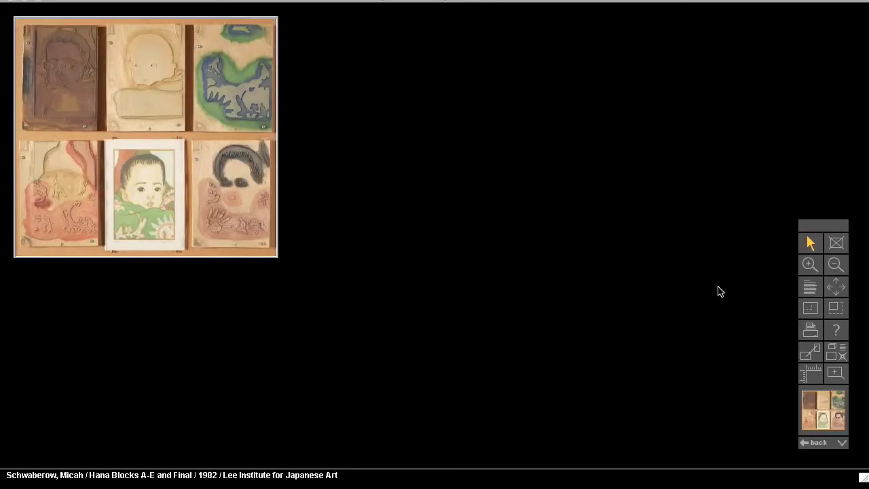
click(810, 309)
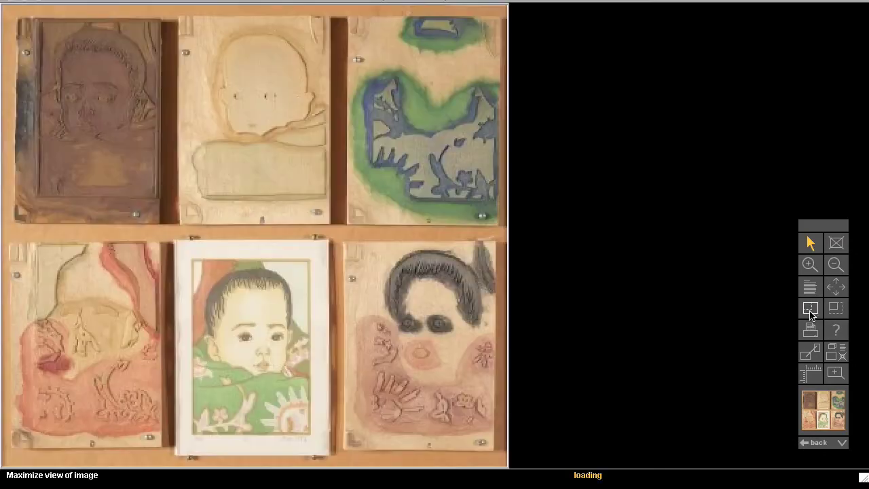
click(810, 264)
click(357, 339)
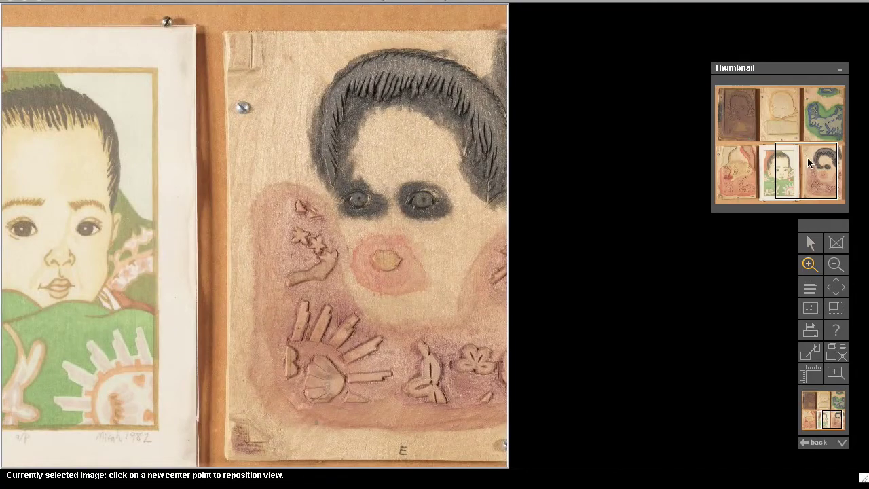
click(803, 156)
drag(801, 155, 779, 157)
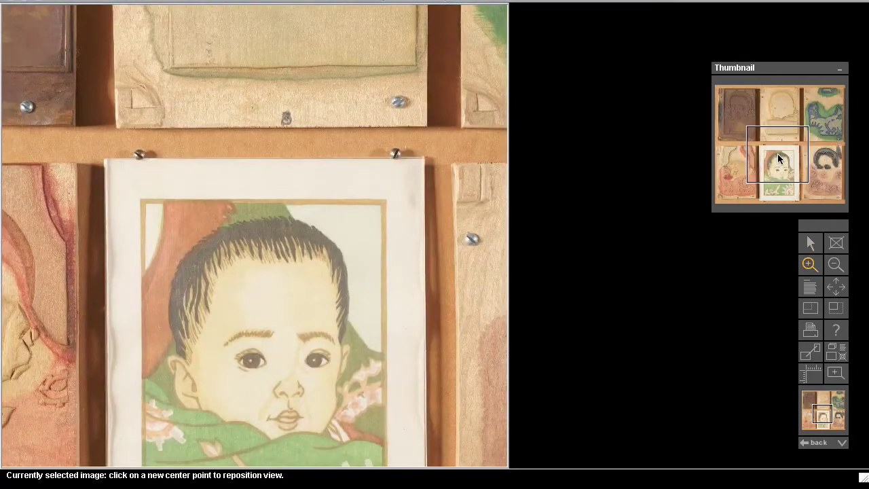
click(837, 245)
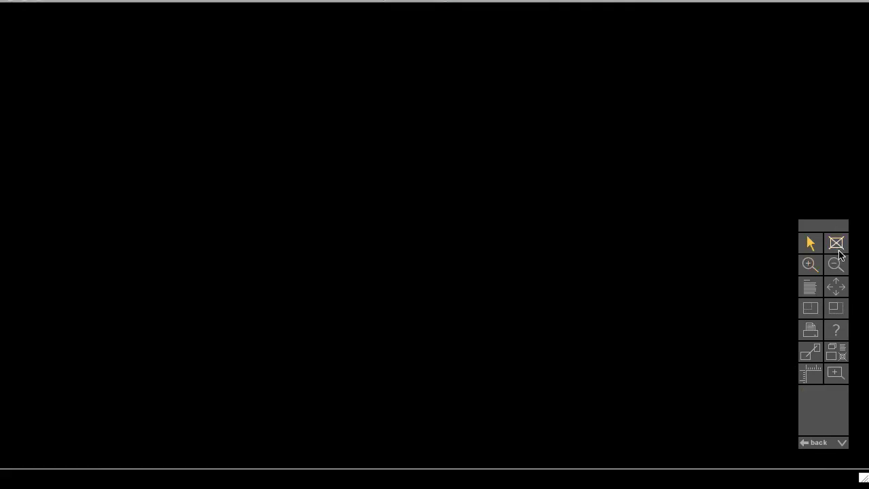
click(818, 447)
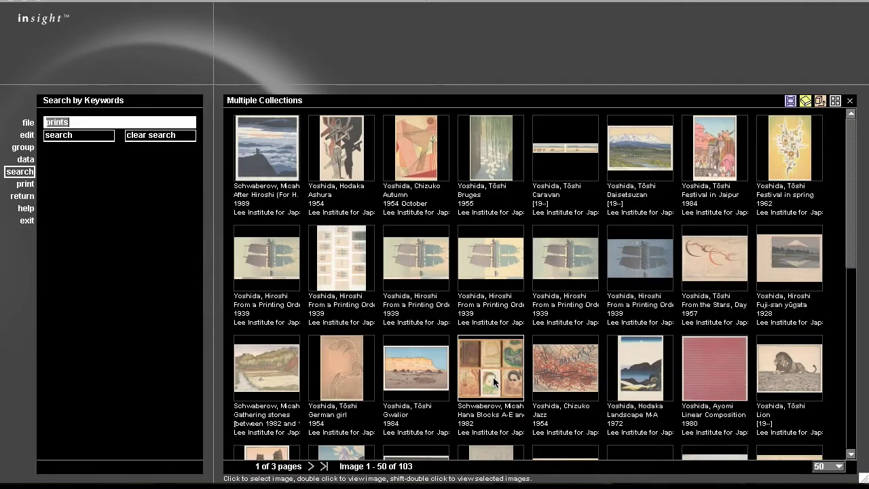
Select From the Stars, Day, Festival in Jaipur and Landscape M-A, plus ナスターション and 夜行性 on the second results page.
click(710, 265)
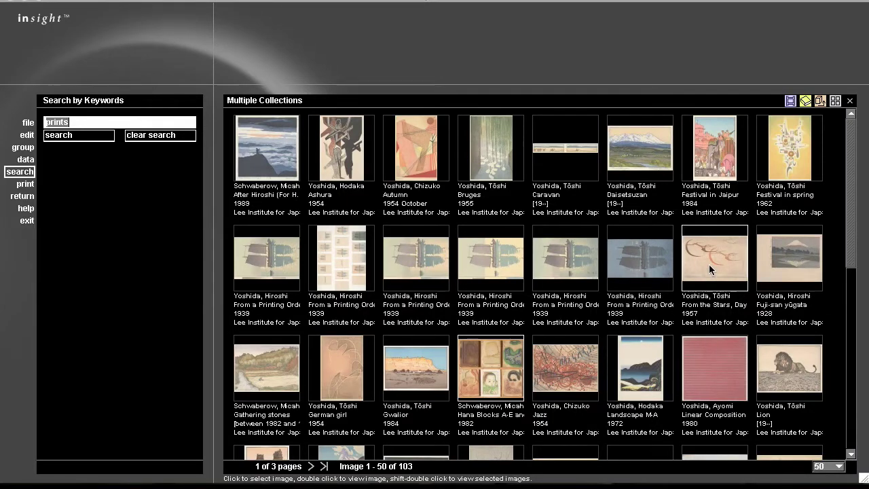
click(717, 163)
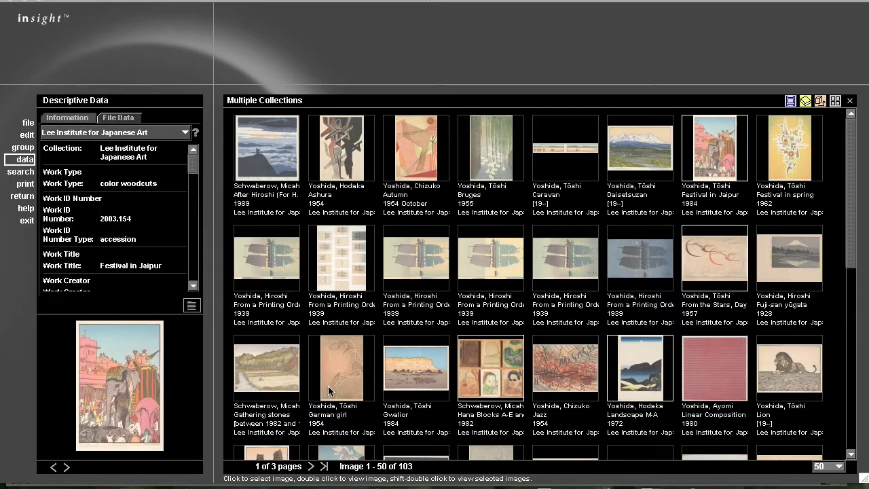
click(312, 466)
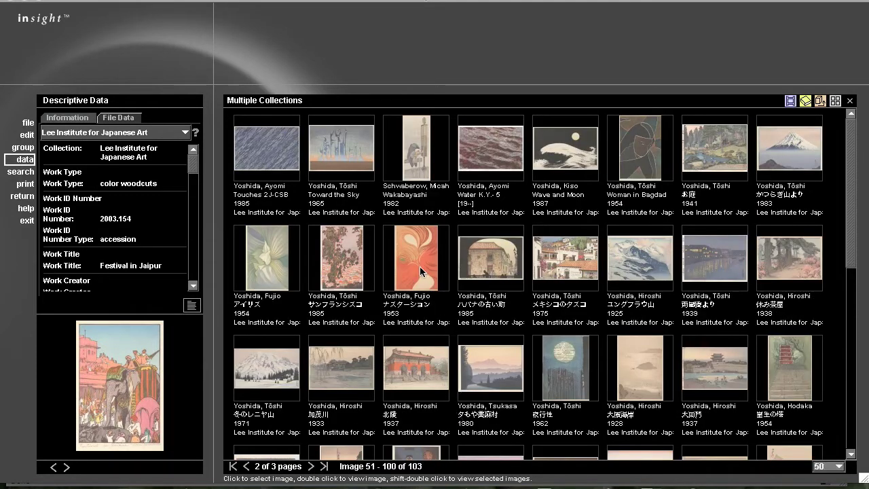
click(421, 272)
click(557, 373)
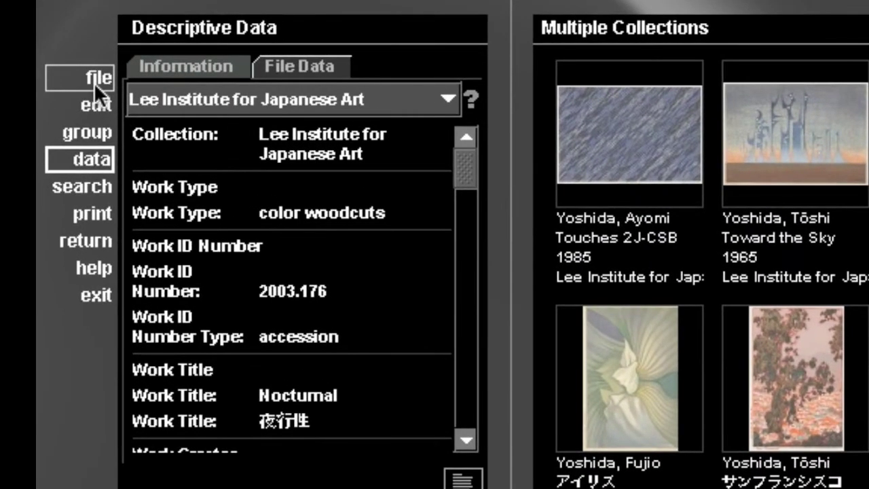
Export the selected images at up to 1536 pixels, naming the files by the Object Title field and saving them into the insight folder.
click(95, 83)
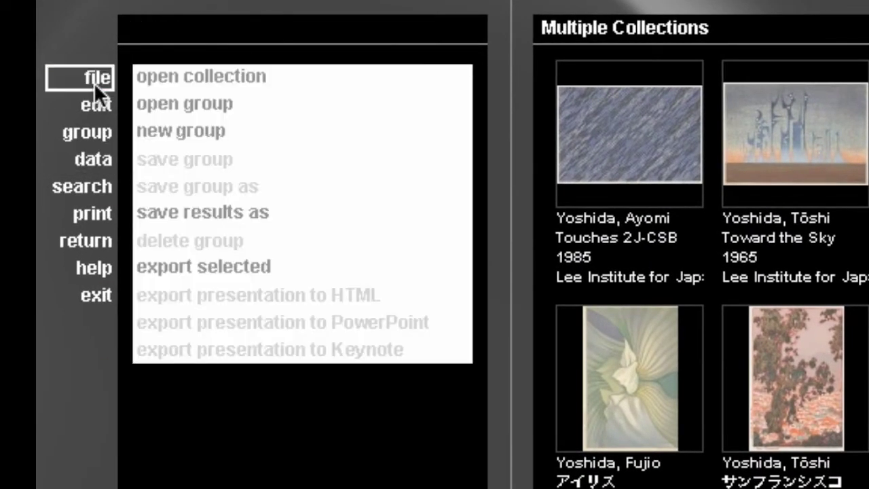
click(222, 266)
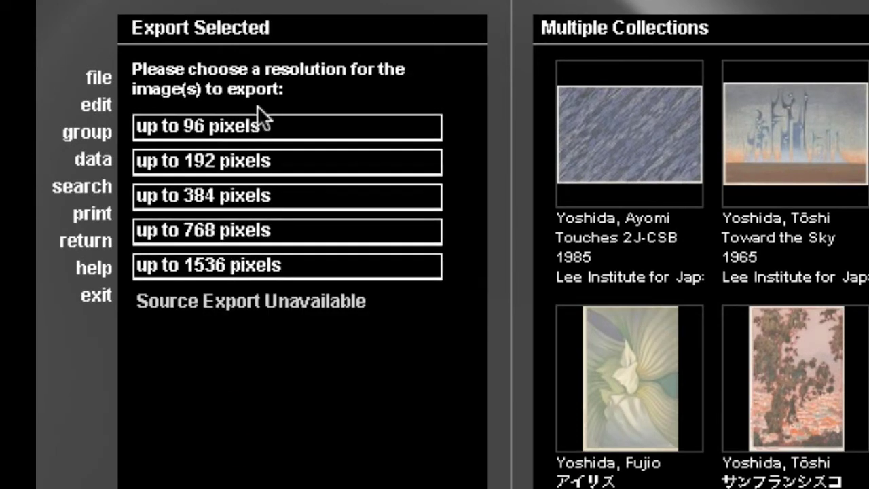
click(241, 270)
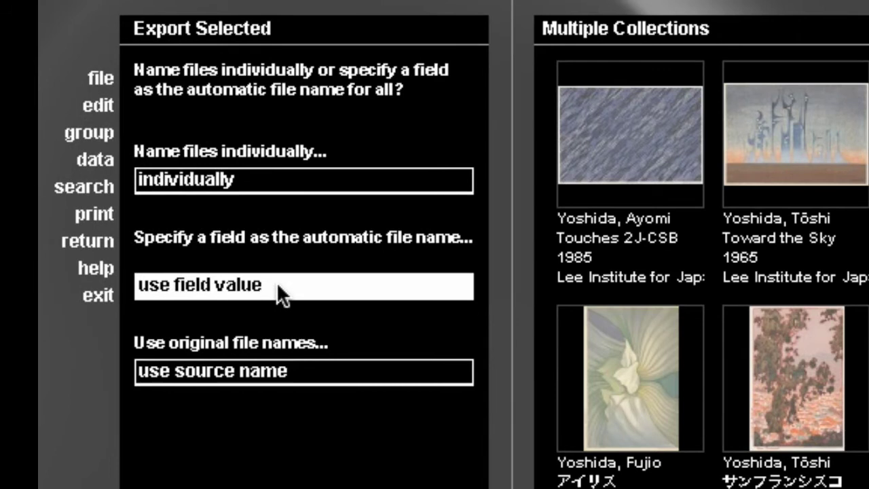
click(276, 285)
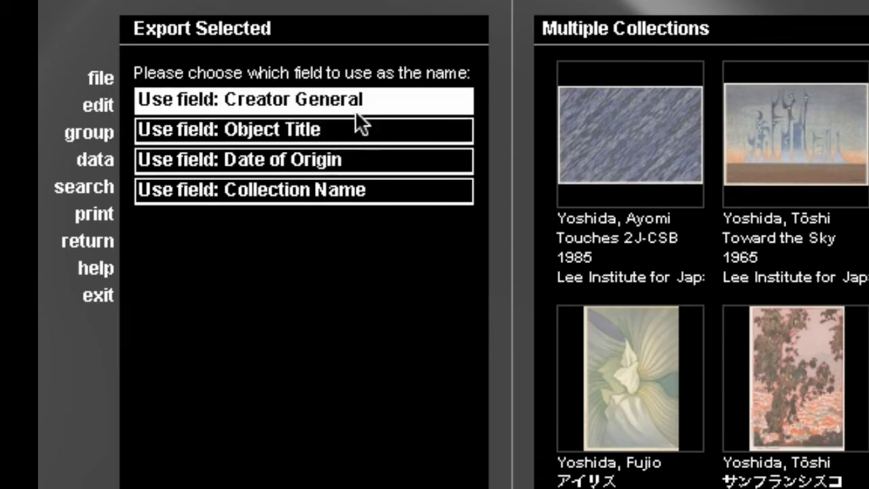
click(307, 134)
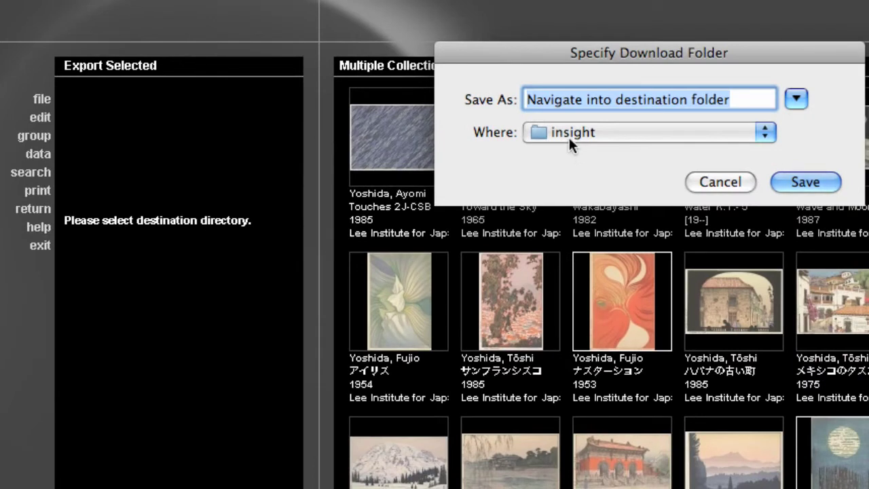
click(818, 181)
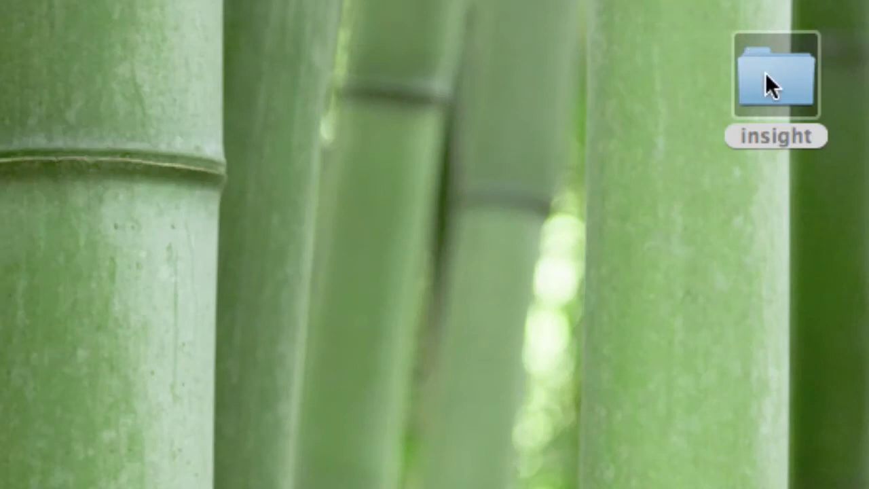
Open the insight folder on the desktop in Finder and look inside its Festival in Jaipur subfolder for the exported files.
double_click(765, 73)
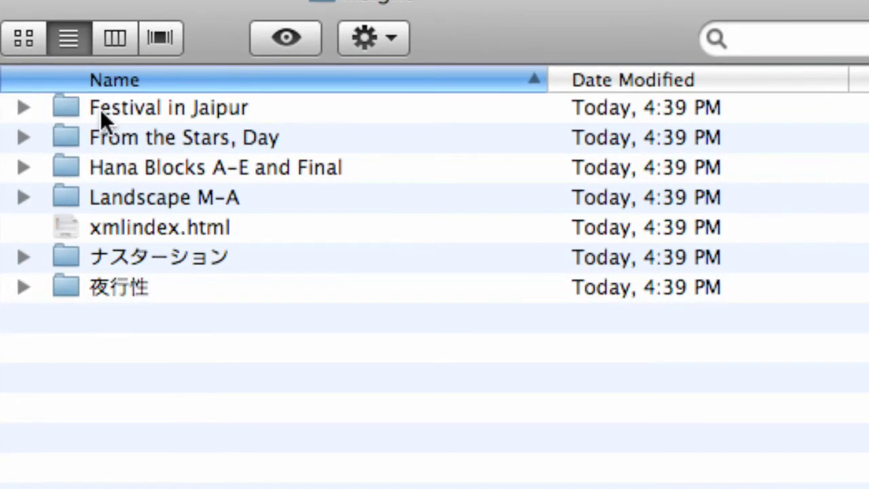
double_click(101, 109)
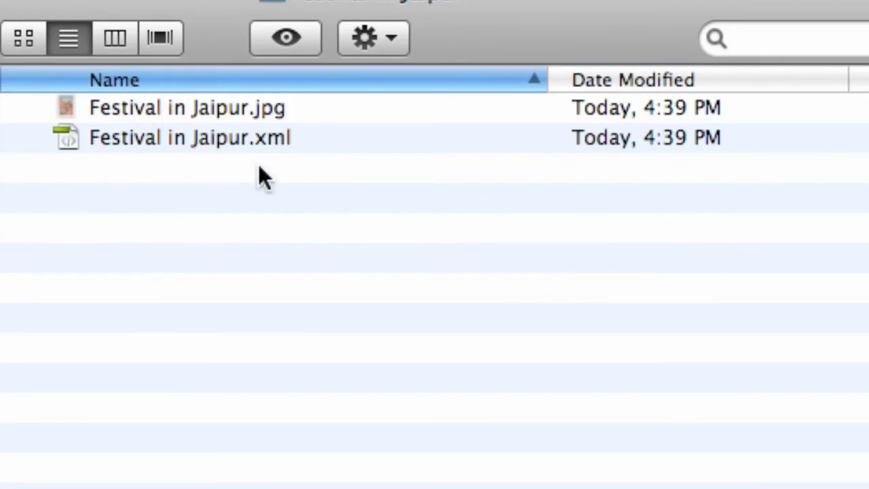